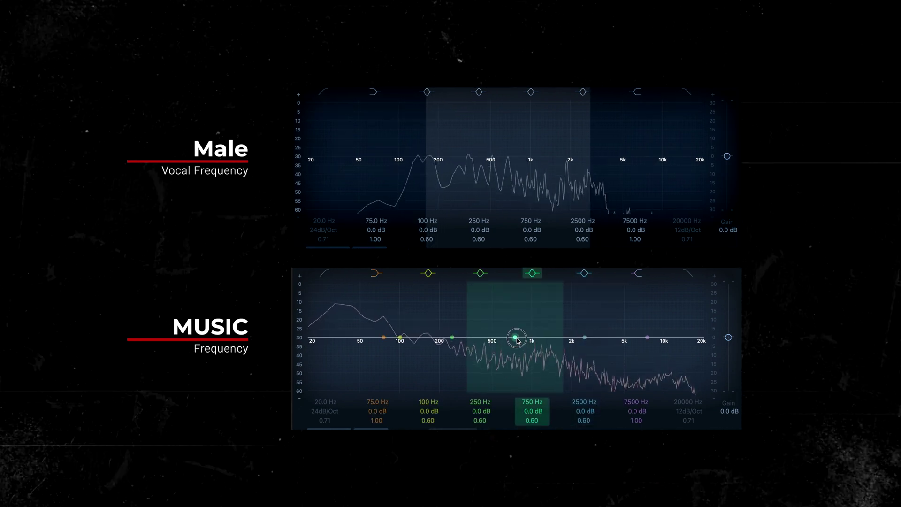
# - Drag the music Channel EQ's 750 Hz band node to about 900 Hz, -6.5 dB
pyautogui.moveTo(518, 341); pyautogui.dragTo(537, 377)
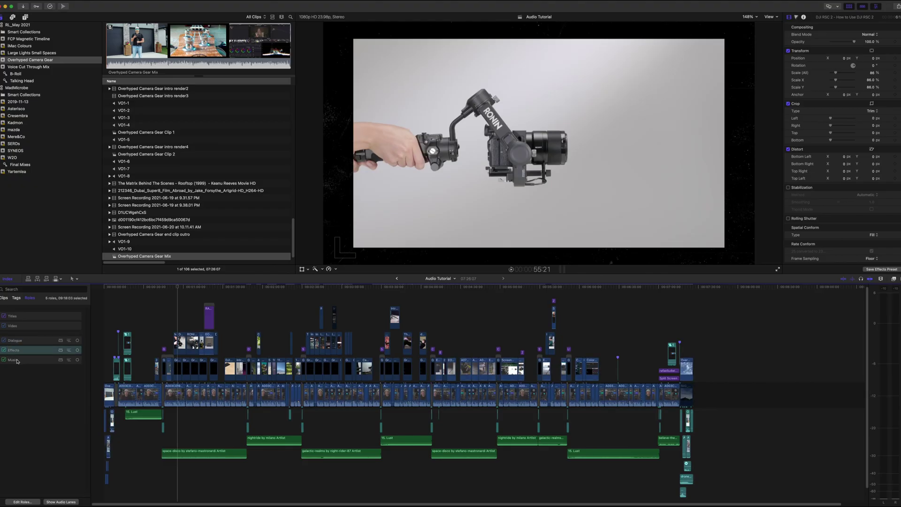
# - Select all timeline clips and combine them into a compound clip named Audio Tutorial Mix
pyautogui.click(14, 360)
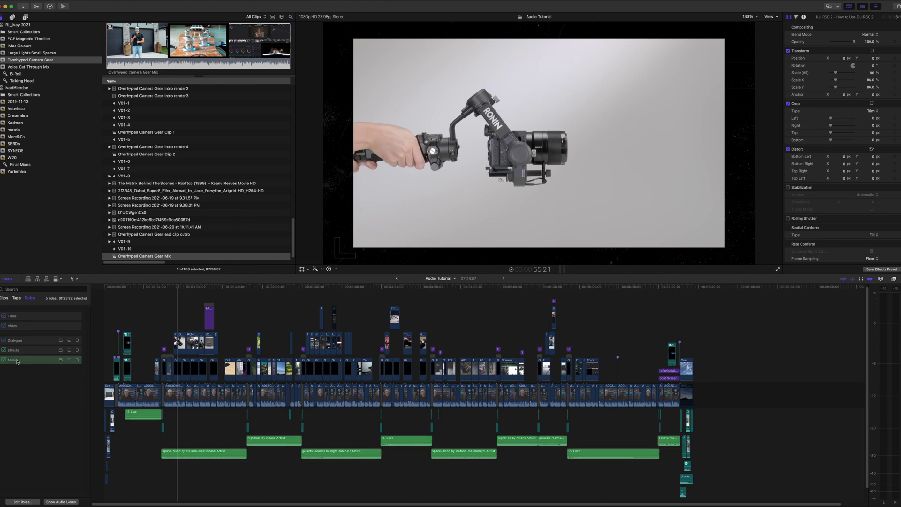
pyautogui.click(105, 315)
pyautogui.press('super+a')
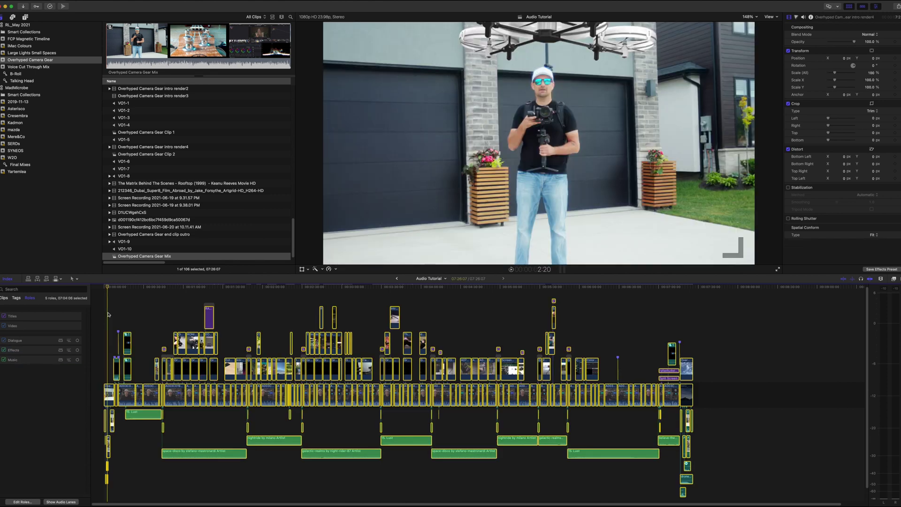
pyautogui.hotkey('alt', 'g')
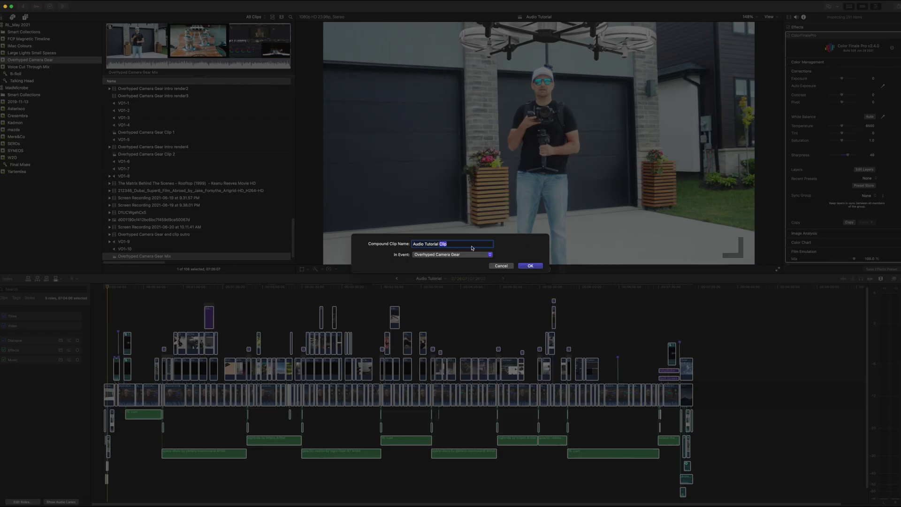
pyautogui.click(525, 265)
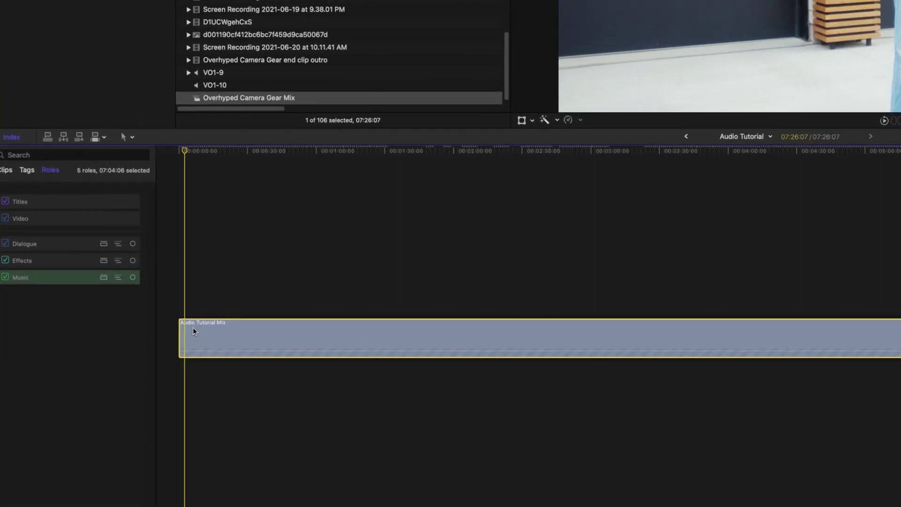
# - Expand the compound clip's audio components, then select the dialogue, effects and music lanes and Dialogue role
pyautogui.rightClick(298, 328)
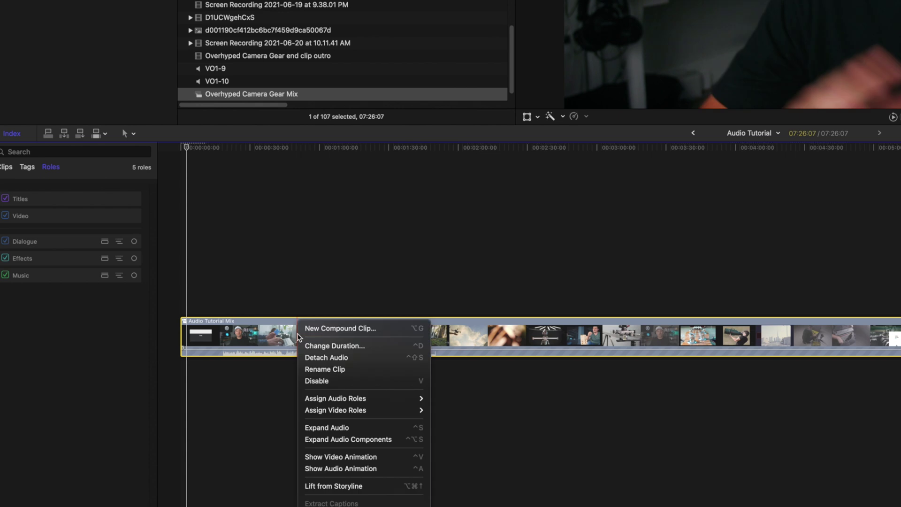
pyautogui.click(377, 440)
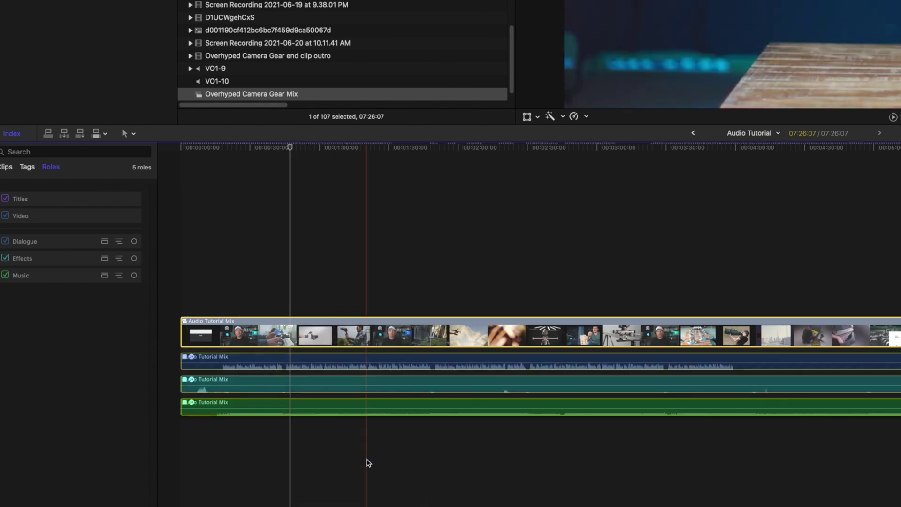
pyautogui.click(310, 359)
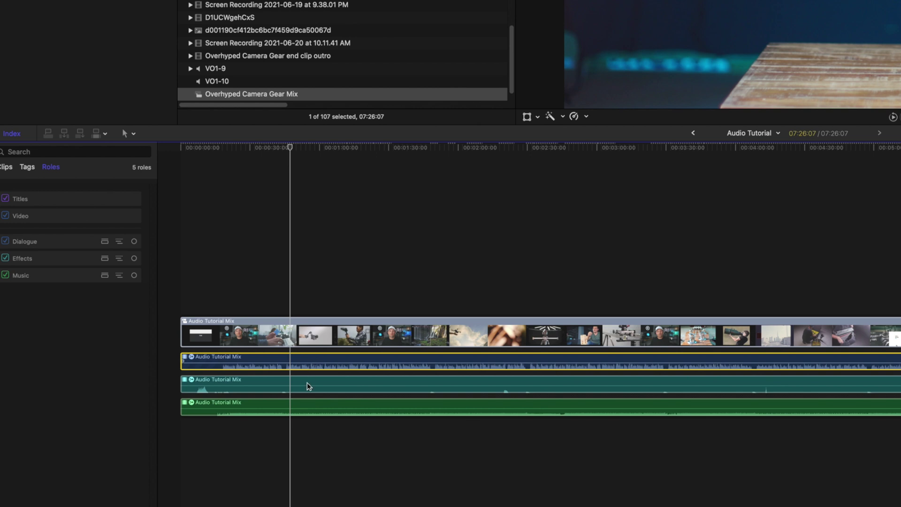
pyautogui.click(308, 406)
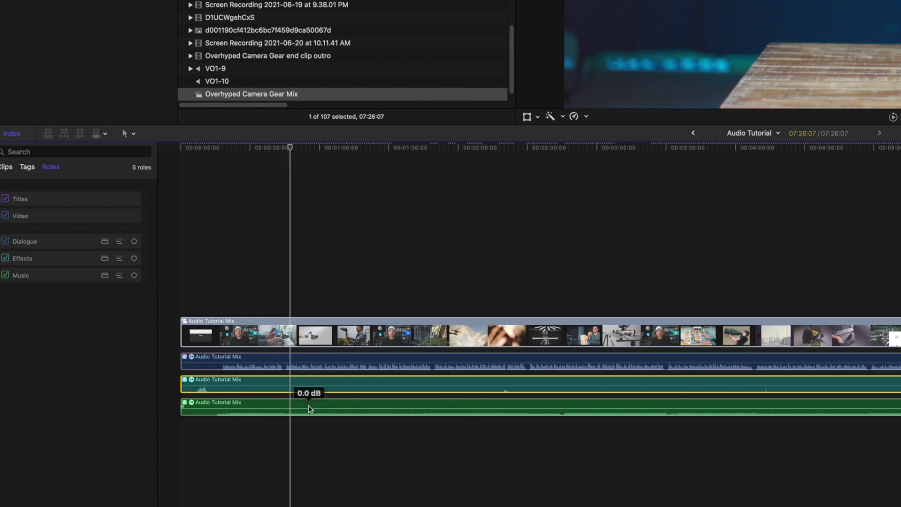
pyautogui.click(309, 406)
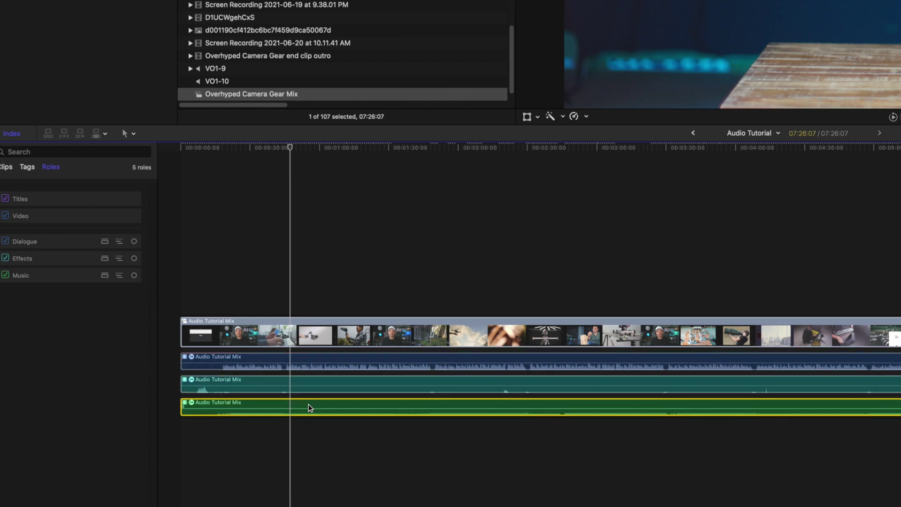
pyautogui.click(312, 359)
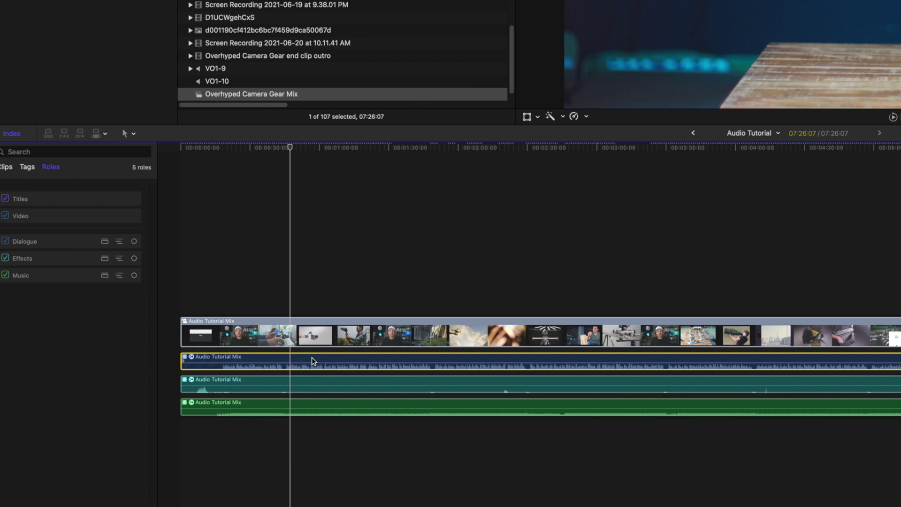
pyautogui.click(25, 241)
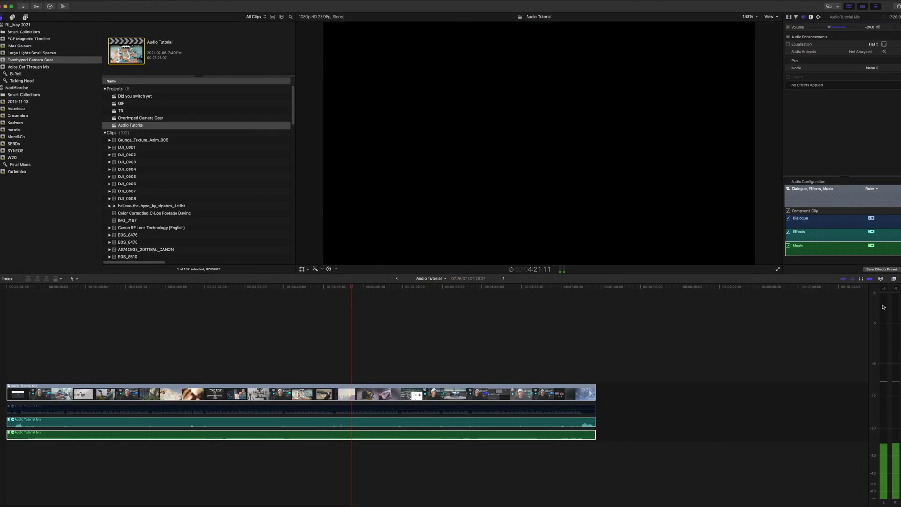
# - Drag Channel EQ from the Effects browser's Audio > EQ category onto the Music clip
pyautogui.click(491, 436)
pyautogui.click(491, 436)
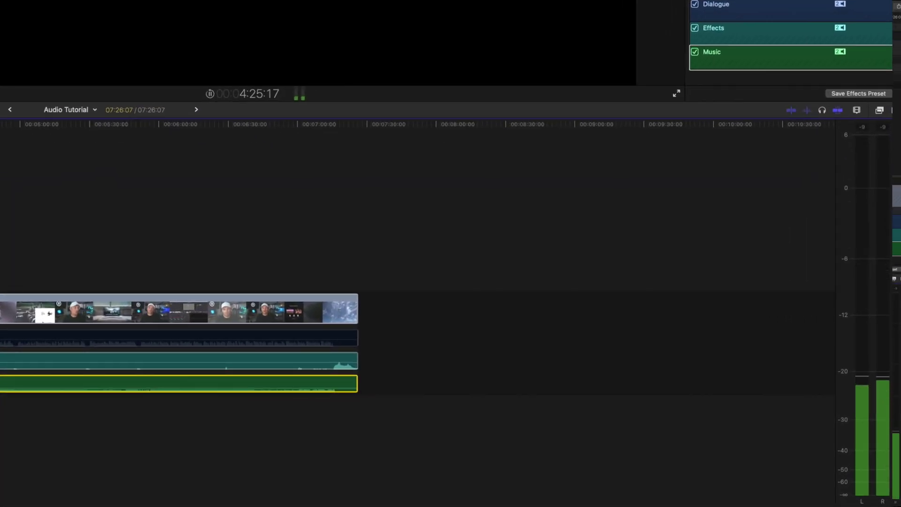
pyautogui.click(879, 110)
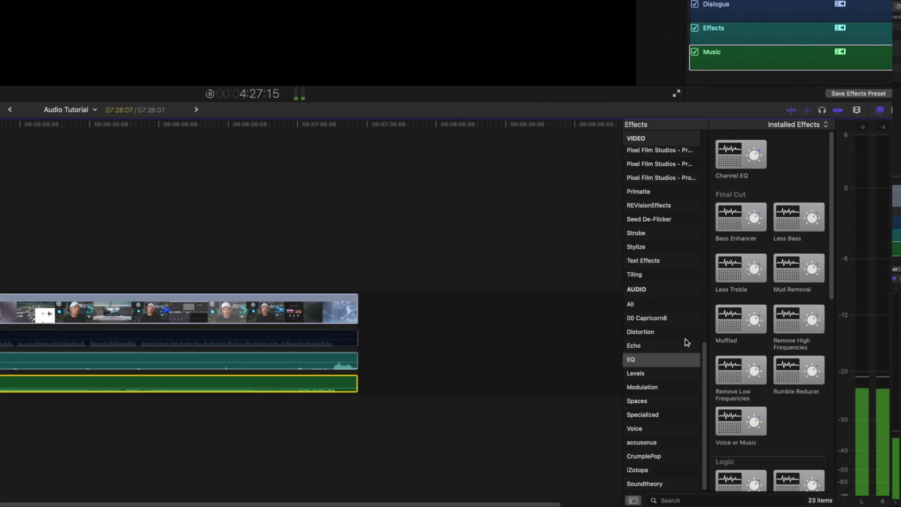
pyautogui.click(635, 361)
pyautogui.click(740, 159)
pyautogui.moveTo(734, 169); pyautogui.dragTo(93, 389)
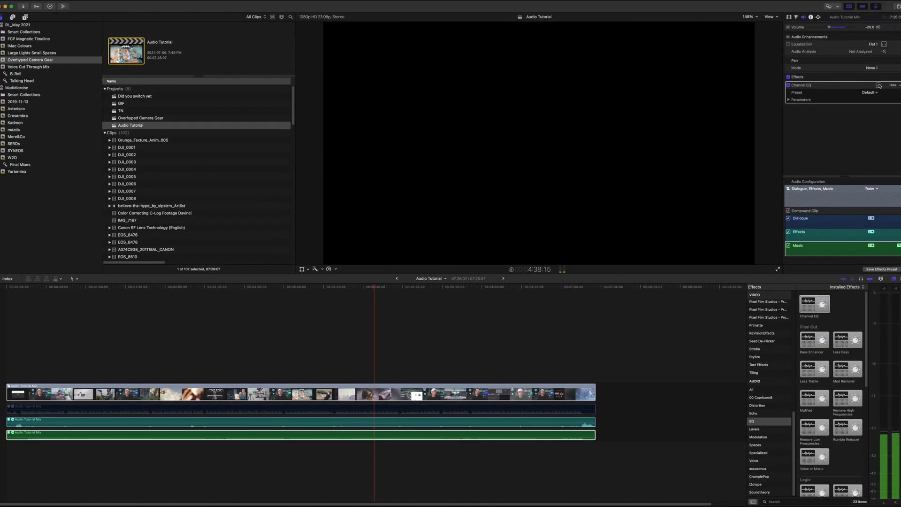
# - Open the music Channel EQ editor, enable Analyzer, and dip the 750 Hz band to about 980 Hz, -14.5 dB
pyautogui.click(878, 86)
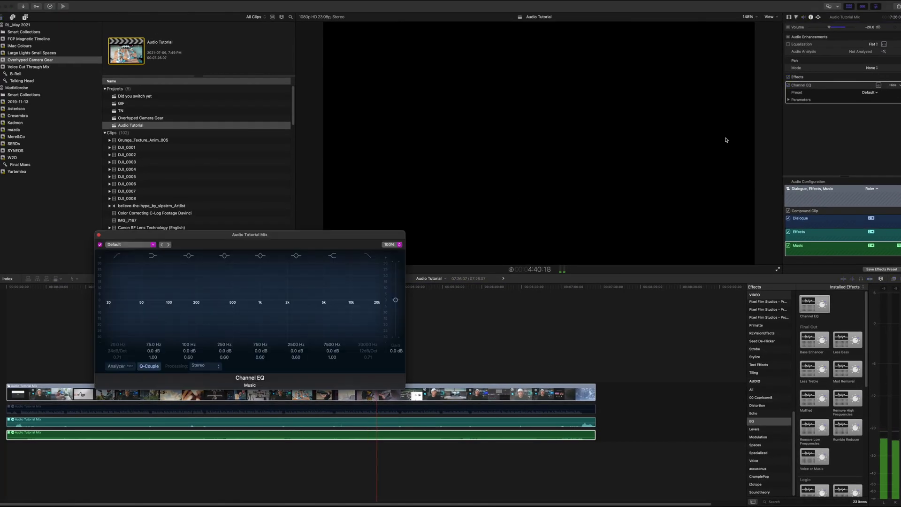
pyautogui.moveTo(208, 236); pyautogui.dragTo(238, 214)
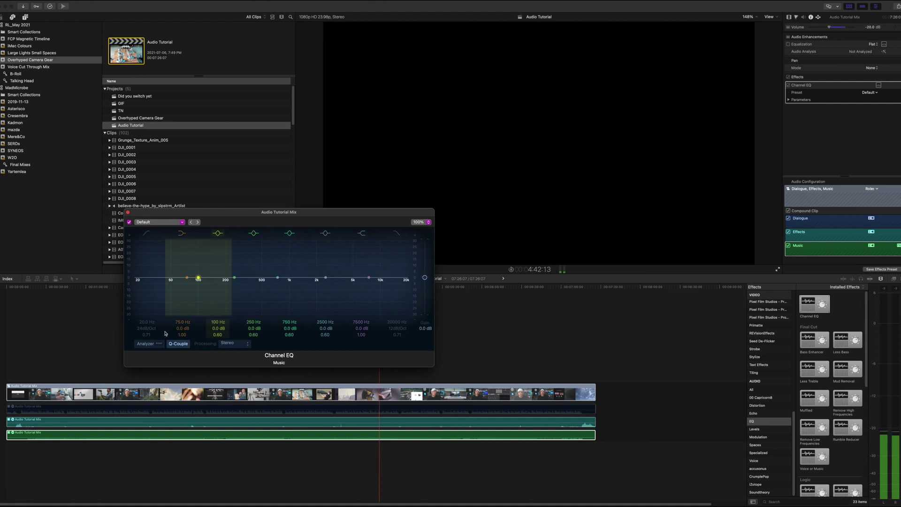
pyautogui.click(149, 344)
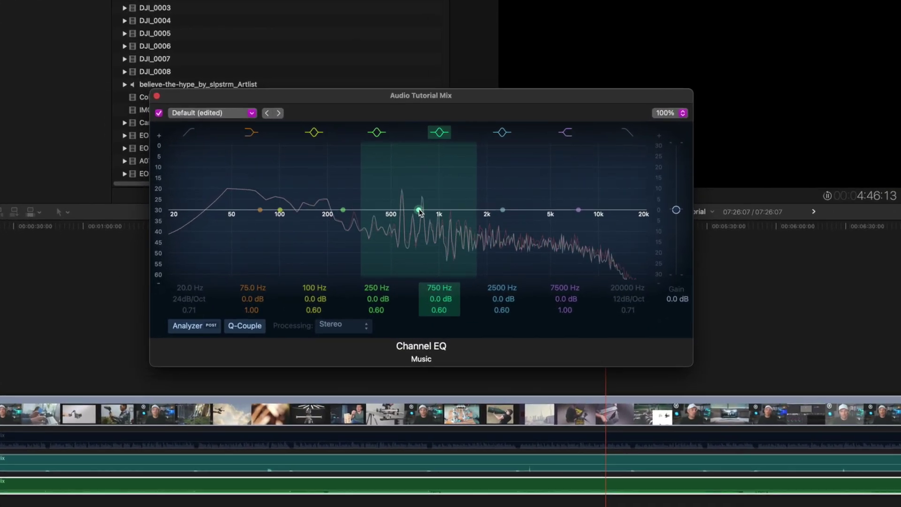
pyautogui.moveTo(333, 252); pyautogui.dragTo(344, 270)
pyautogui.moveTo(433, 236); pyautogui.dragTo(441, 264)
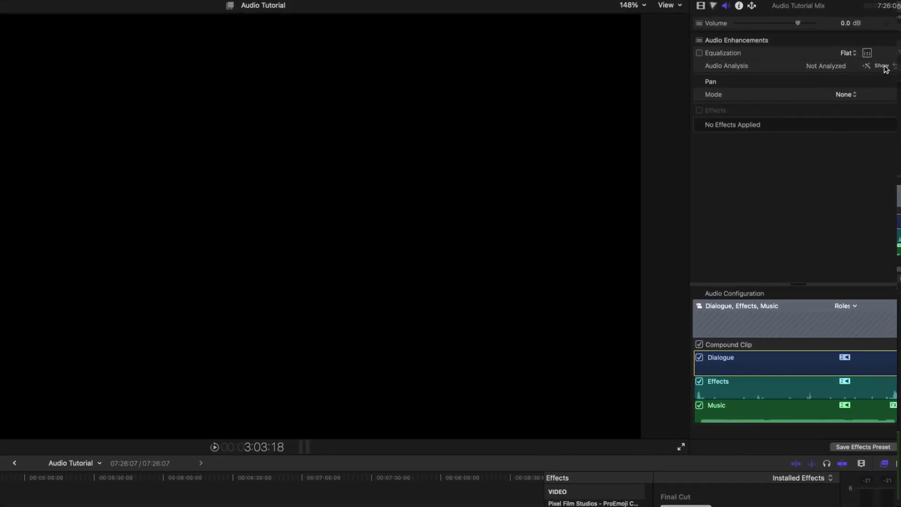
# - Show Audio Enhancements and set the dialogue's Noise Removal amount to 16 %
pyautogui.click(882, 66)
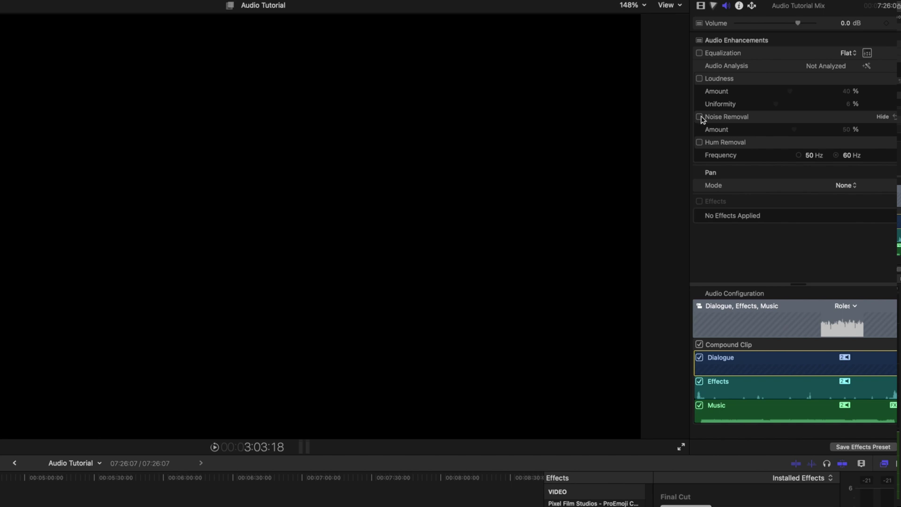
pyautogui.moveTo(793, 133); pyautogui.dragTo(782, 134)
pyautogui.moveTo(781, 131); pyautogui.dragTo(779, 131)
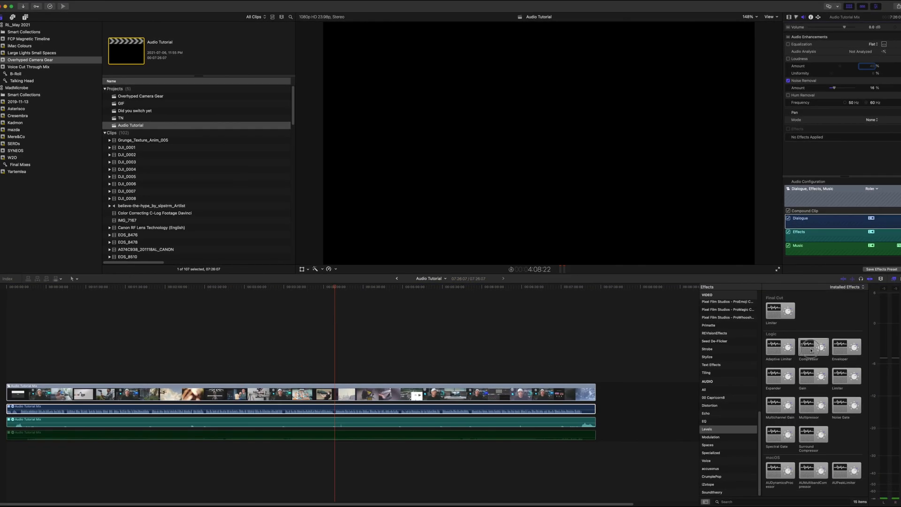
# - Drag the Compressor from the Levels effects onto the Dialogue audio clip
pyautogui.moveTo(811, 350); pyautogui.dragTo(368, 410)
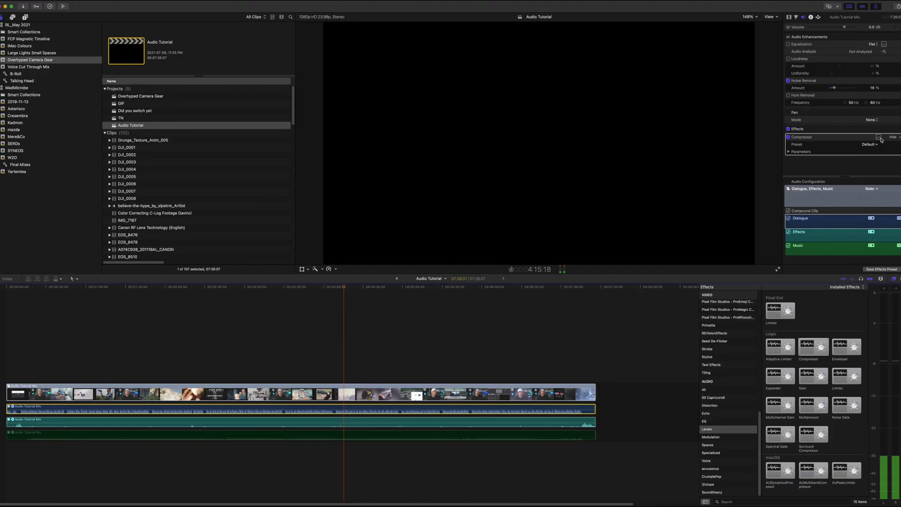
# - Open the Dialogue Compressor editor in gain-graph view and raise the ratio to about 2.7:1
pyautogui.click(878, 137)
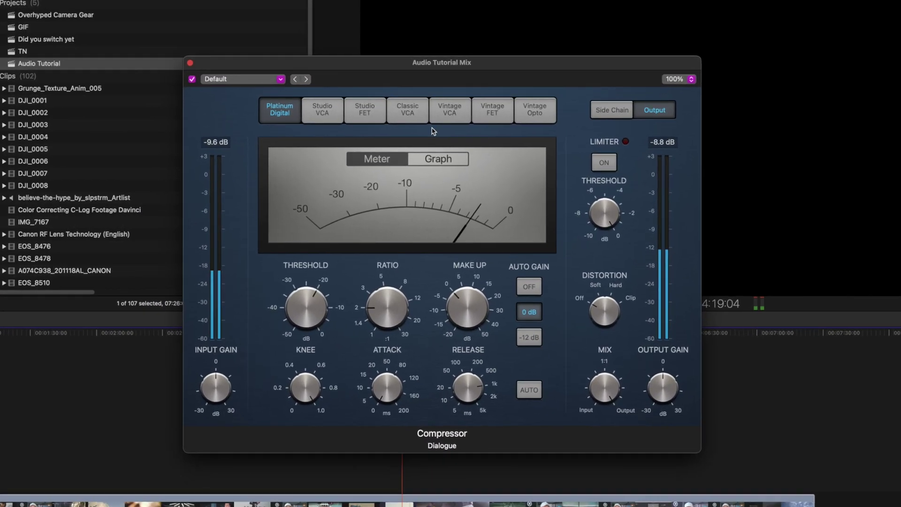
pyautogui.click(459, 162)
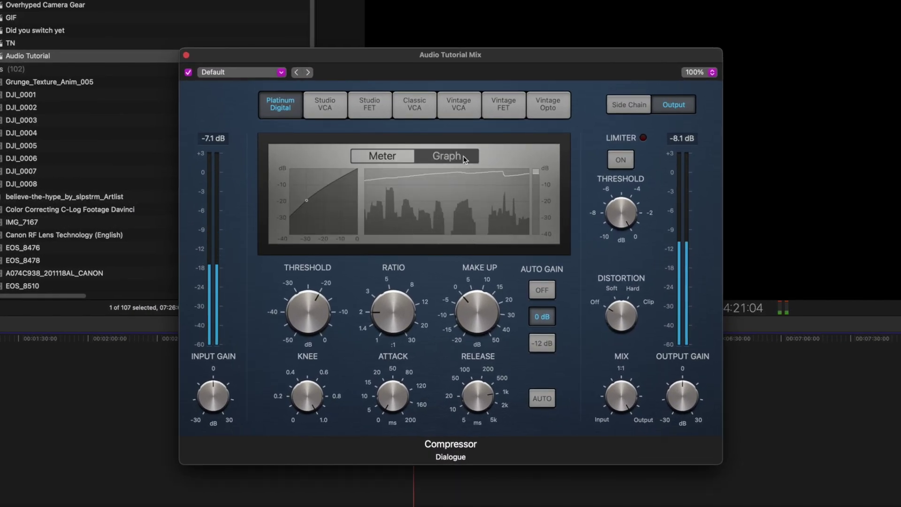
pyautogui.moveTo(314, 302)
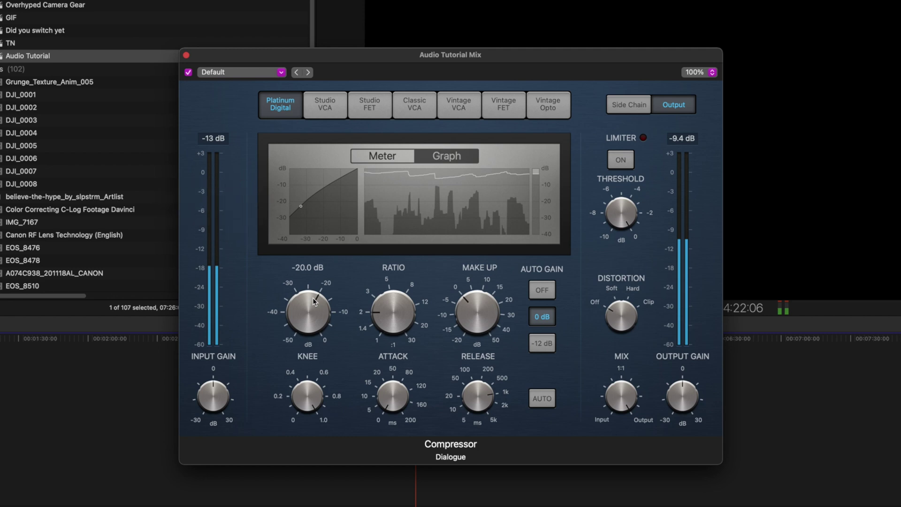
pyautogui.moveTo(382, 304); pyautogui.dragTo(387, 280)
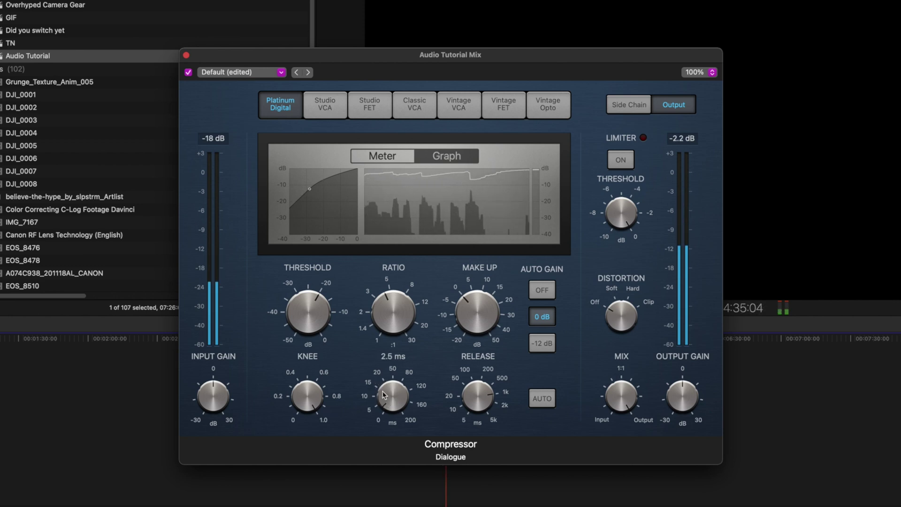
# - Turn on the Compressor's limiter and lower its threshold to -3.3 dB
pyautogui.click(620, 160)
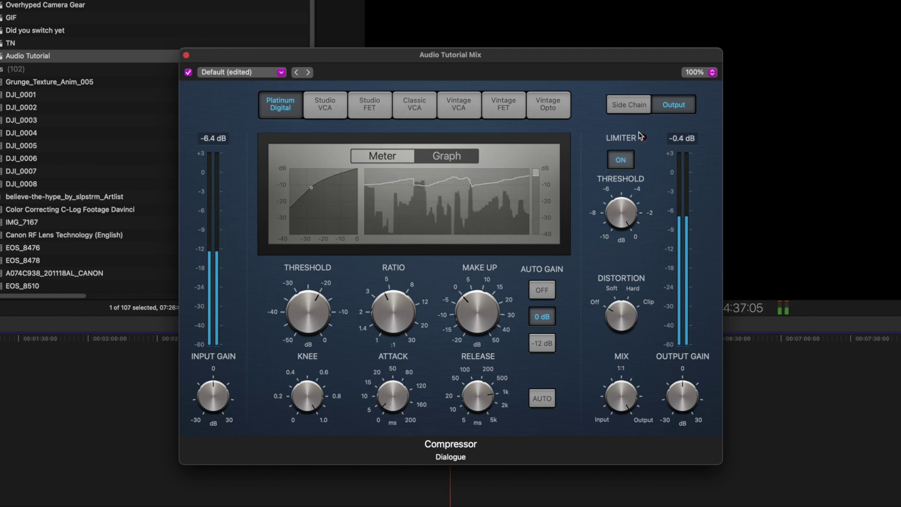
pyautogui.moveTo(628, 227); pyautogui.dragTo(643, 275)
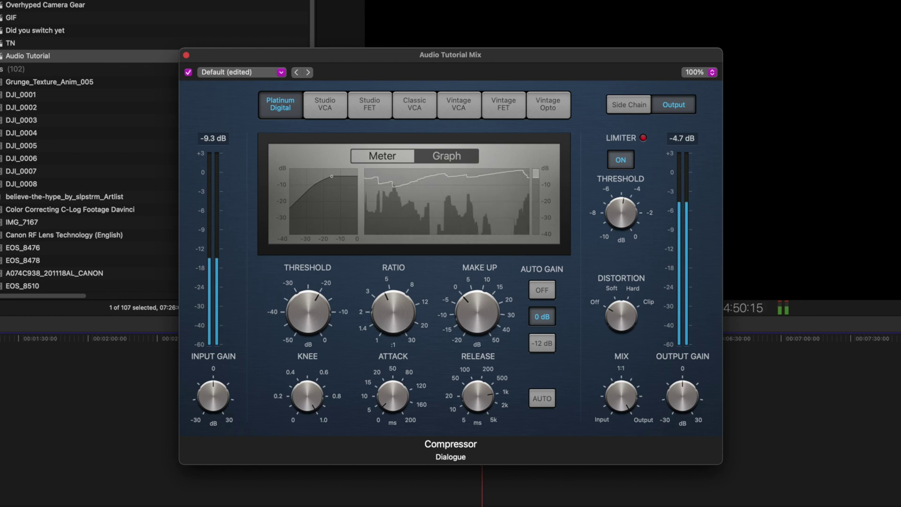
pyautogui.click(685, 215)
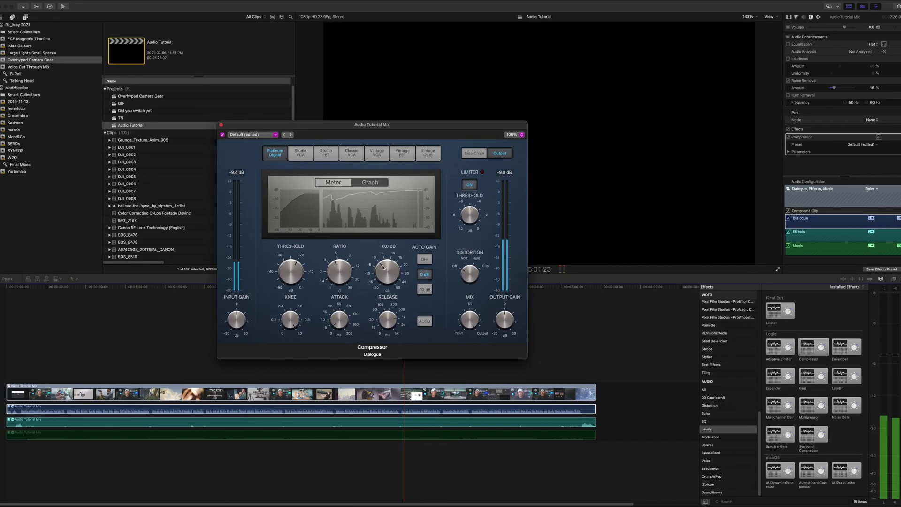
# - Close the Compressor, drag Channel EQ onto the dialogue clip, and open its EQ editor
pyautogui.click(217, 408)
pyautogui.click(216, 409)
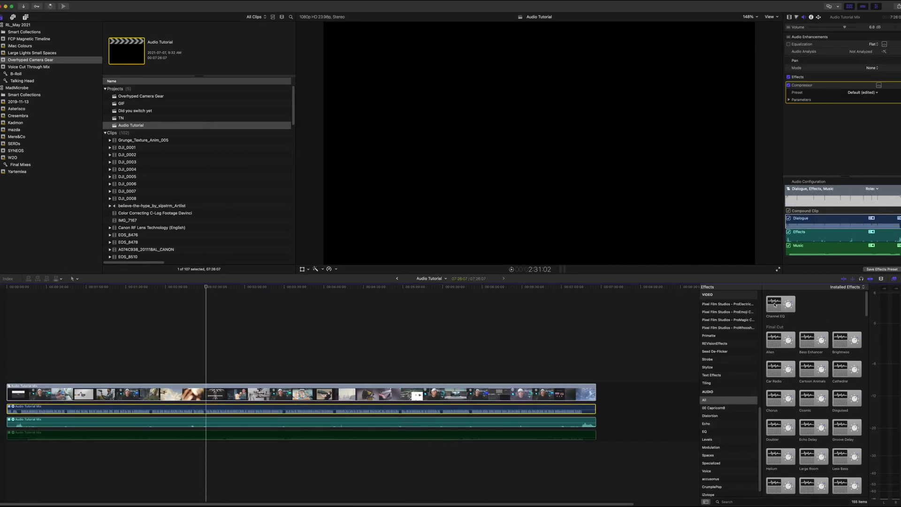
pyautogui.moveTo(777, 306); pyautogui.dragTo(311, 410)
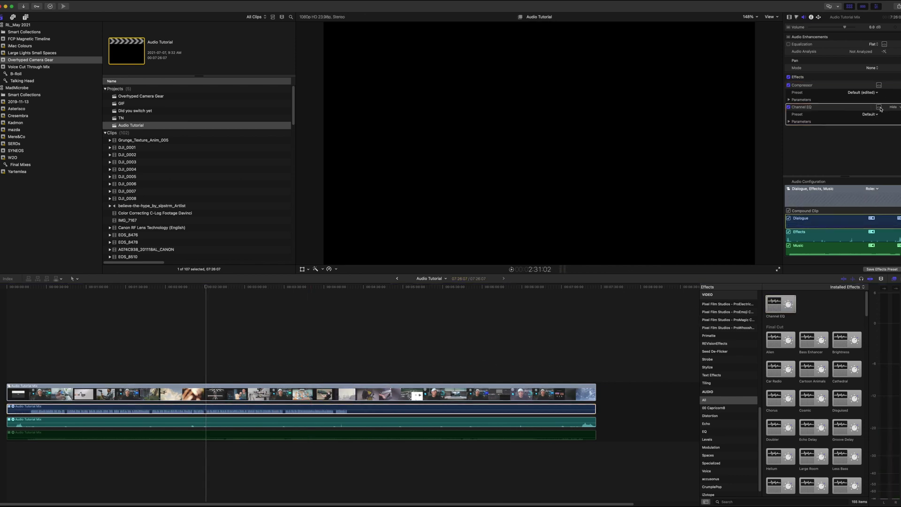
pyautogui.click(879, 108)
pyautogui.moveTo(399, 234); pyautogui.dragTo(464, 192)
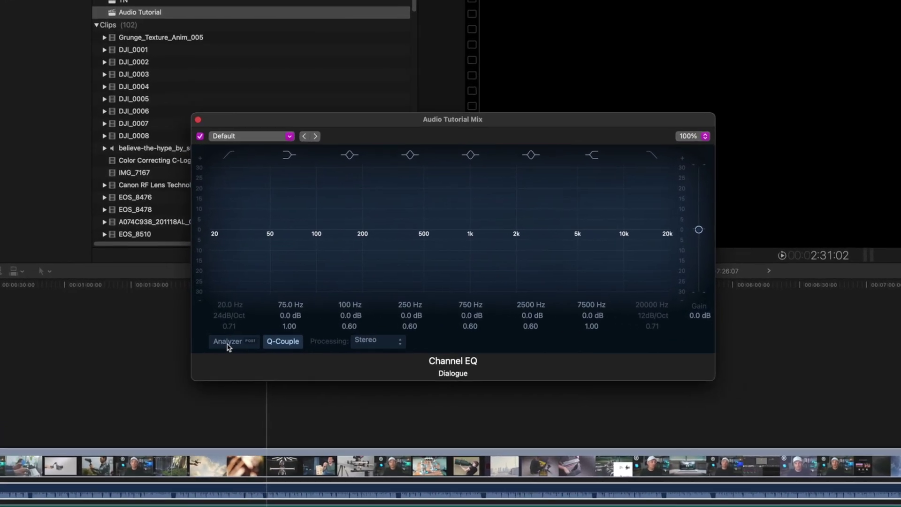
# - Turn on the Channel EQ spectrum analyzer with the dialogue playing
pyautogui.click(228, 341)
pyautogui.press('space')
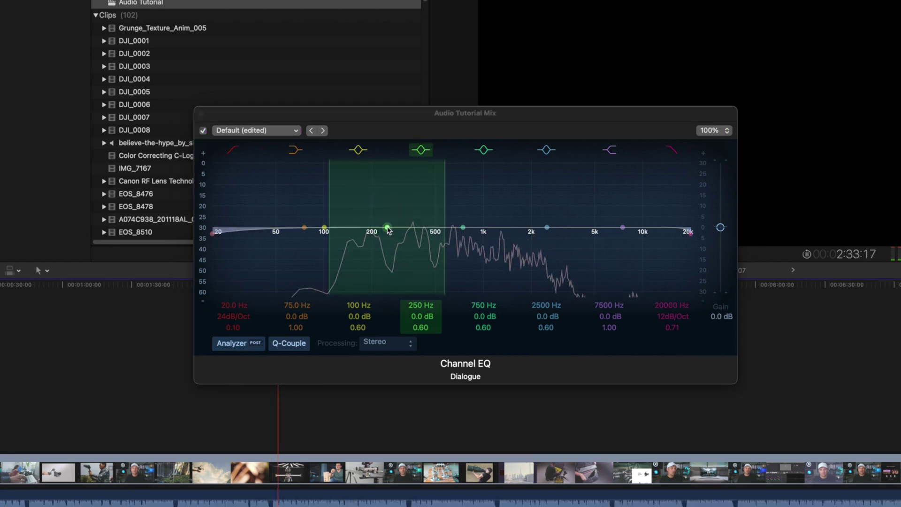
pyautogui.click(388, 230)
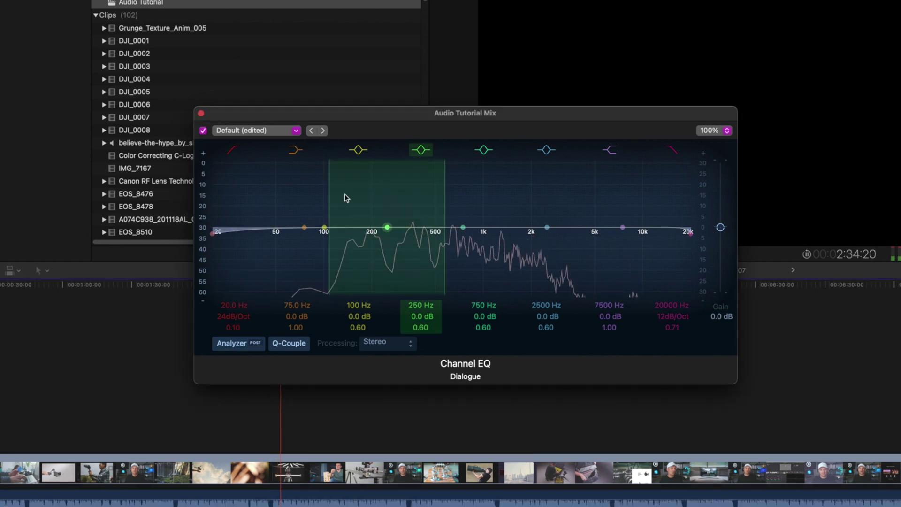
# - Narrow and lower the 250 Hz, 750 Hz and 2500 Hz bands into tight notches
pyautogui.moveTo(332, 212); pyautogui.dragTo(380, 248)
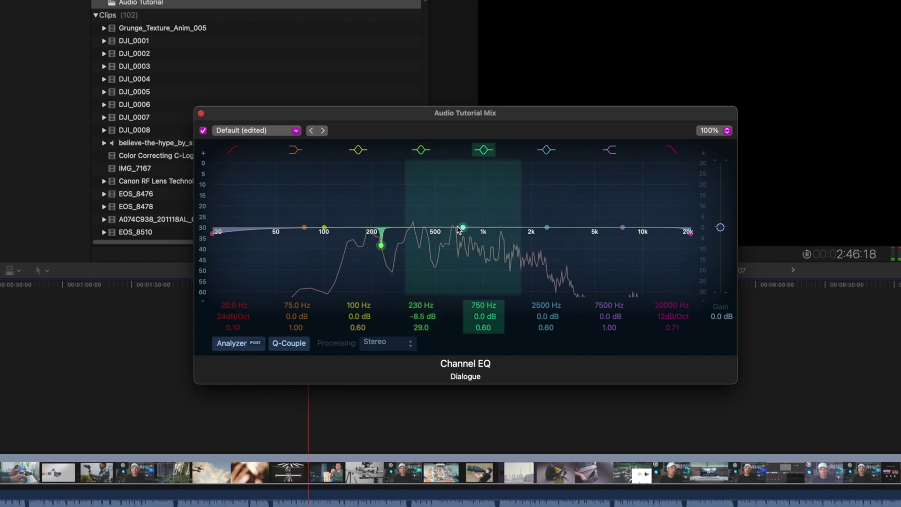
pyautogui.moveTo(462, 229); pyautogui.dragTo(435, 254)
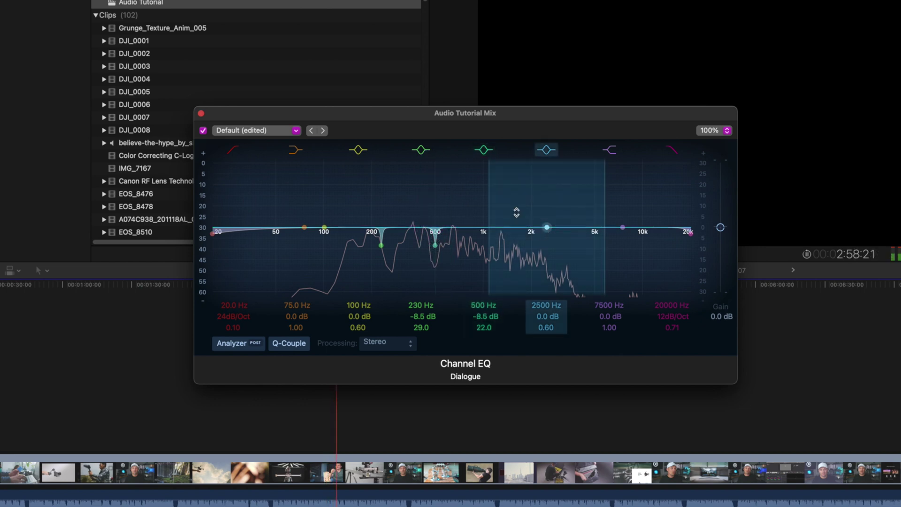
pyautogui.moveTo(489, 200); pyautogui.dragTo(524, 167)
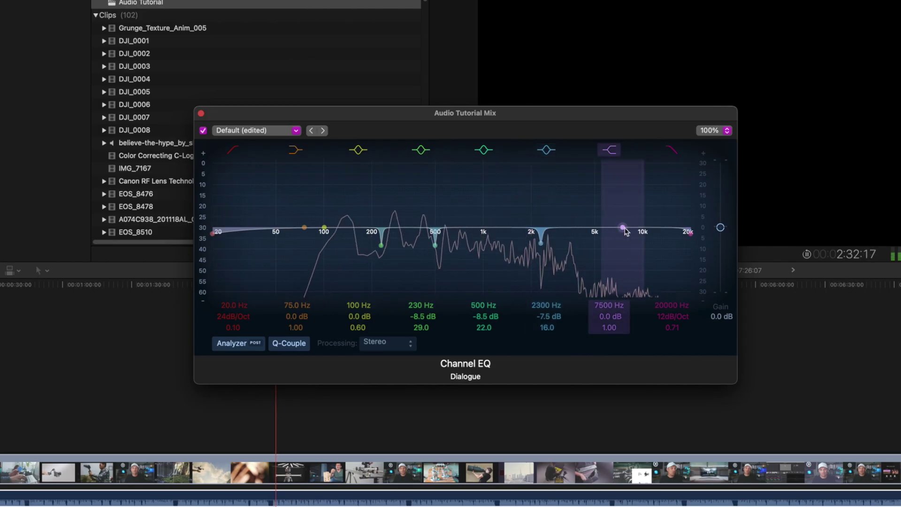
# - Move the 7500 Hz band down to 4150 Hz with a +4.5 dB boost
pyautogui.moveTo(625, 231); pyautogui.dragTo(546, 211)
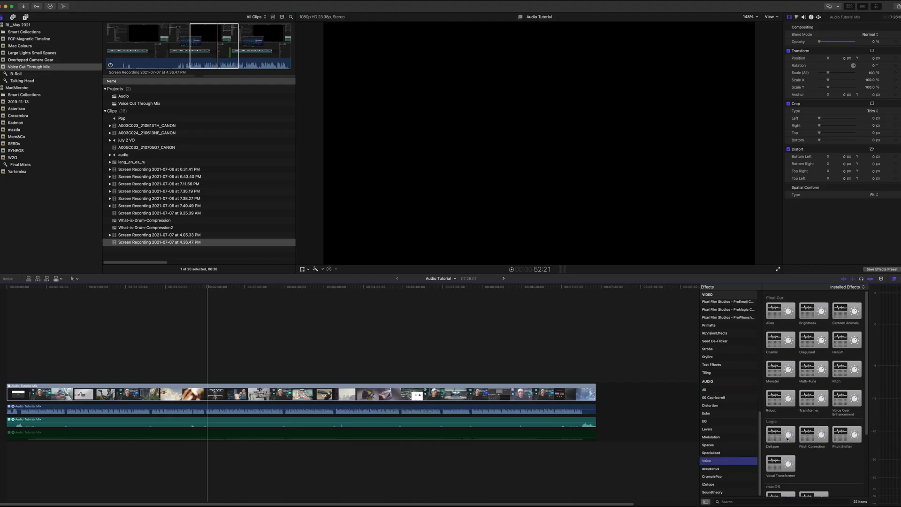
# - Apply the Voice category's DeEsser to the dialogue audio clip and open the DeEsser editor
pyautogui.click(781, 441)
pyautogui.moveTo(781, 438); pyautogui.dragTo(253, 409)
pyautogui.click(804, 17)
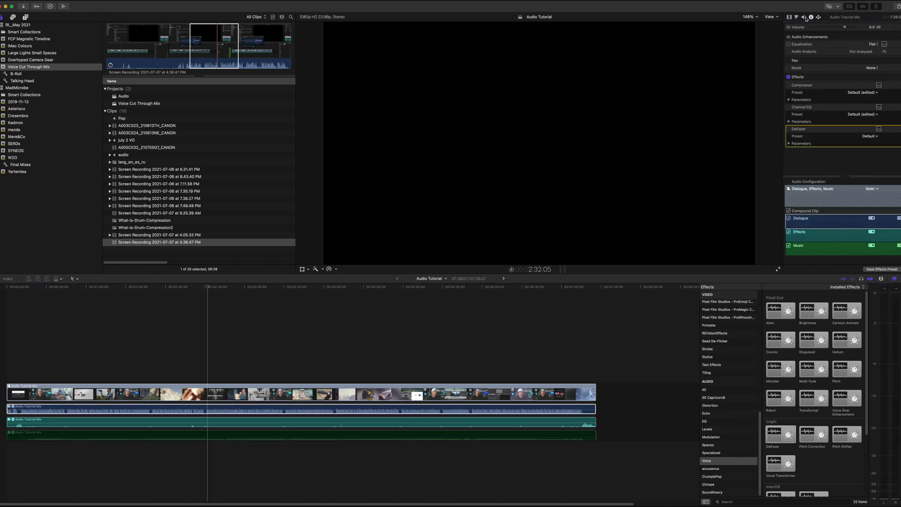
pyautogui.click(879, 130)
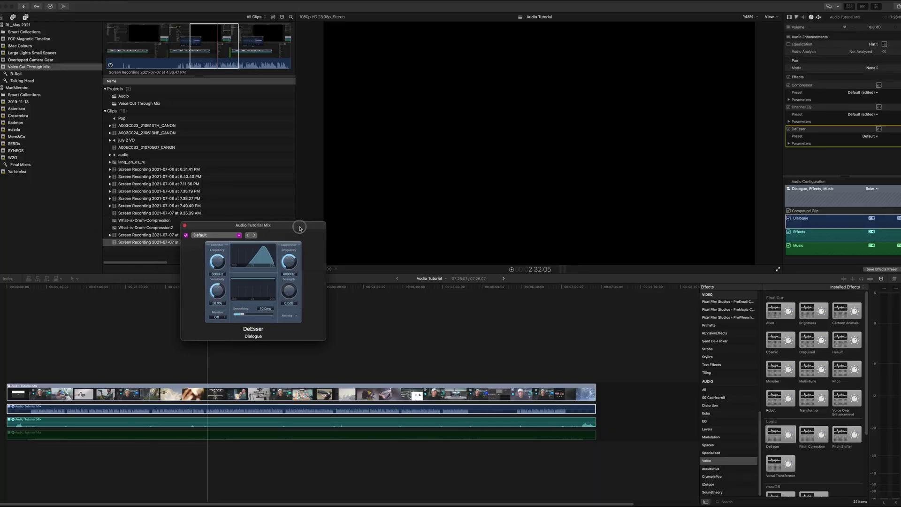
pyautogui.moveTo(298, 227); pyautogui.dragTo(360, 228)
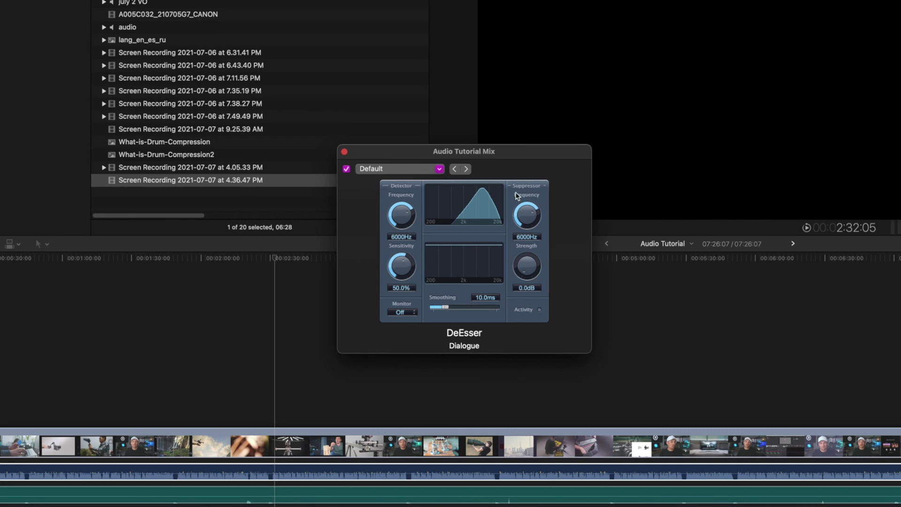
# - Audition the DeEsser Monitor modes Detector, Sensitivity and Suppressor, then dismiss the list
pyautogui.click(413, 314)
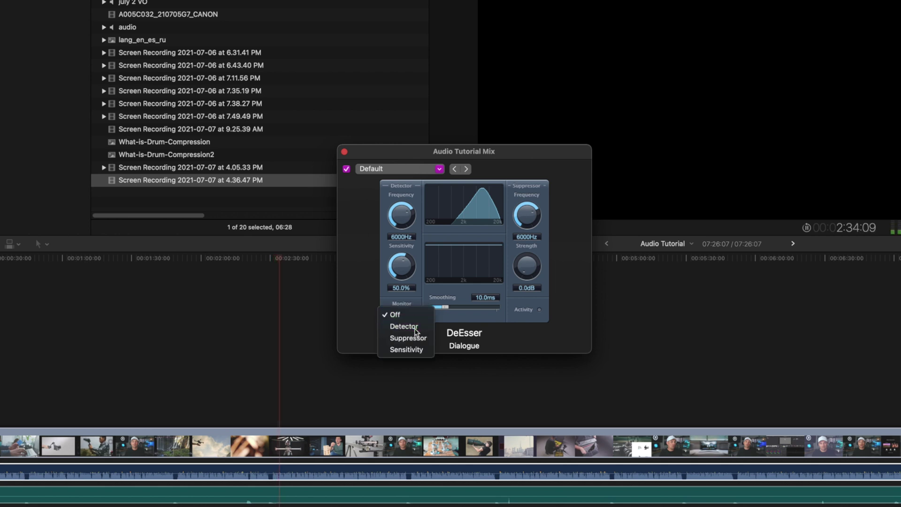
pyautogui.click(415, 330)
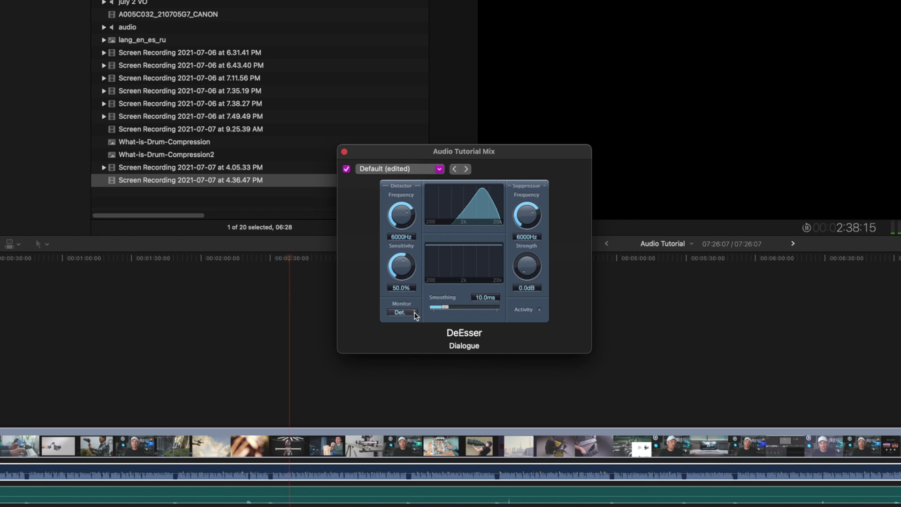
pyautogui.click(415, 313)
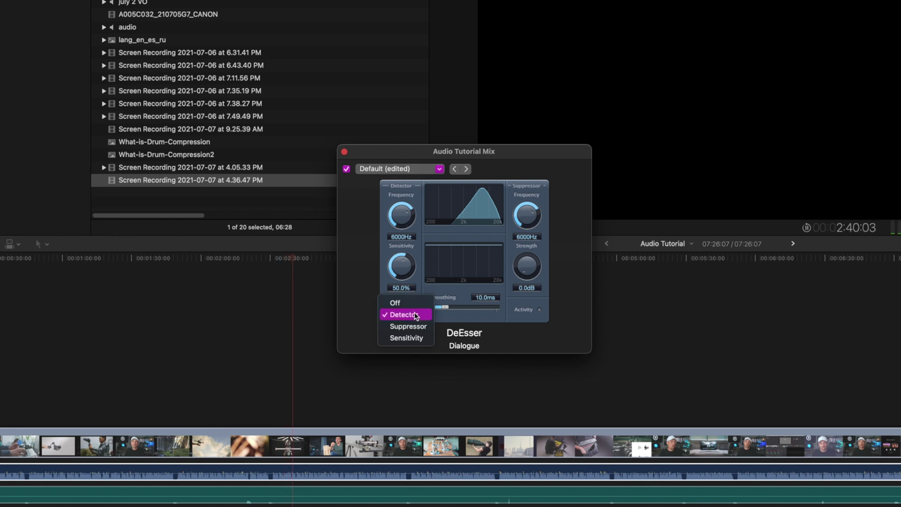
pyautogui.click(407, 337)
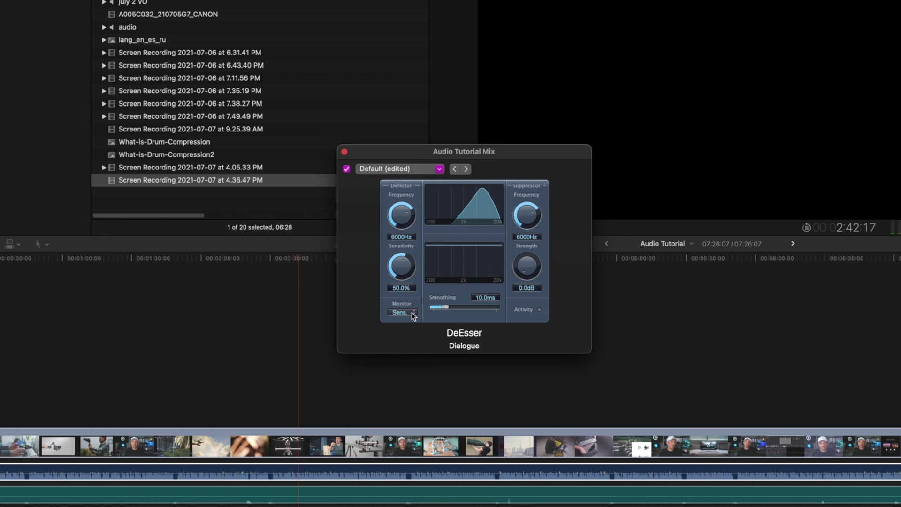
pyautogui.click(413, 313)
pyautogui.click(407, 303)
pyautogui.click(405, 314)
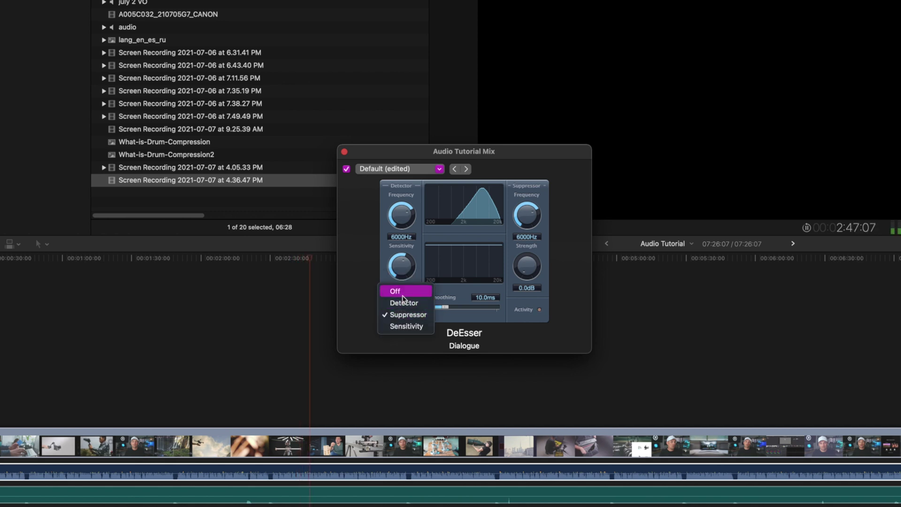
pyautogui.press('Escape')
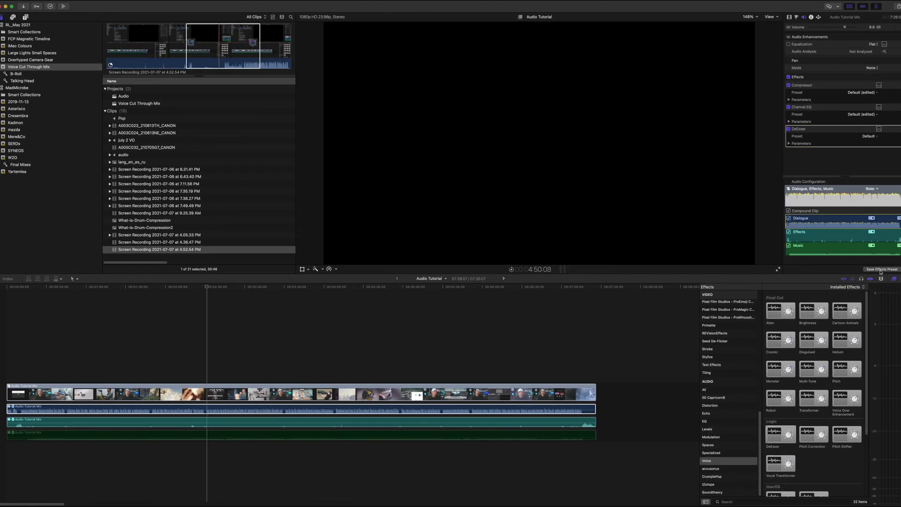
# - Begin saving the effects as a preset, then move the playhead back to about 2:45
pyautogui.click(885, 270)
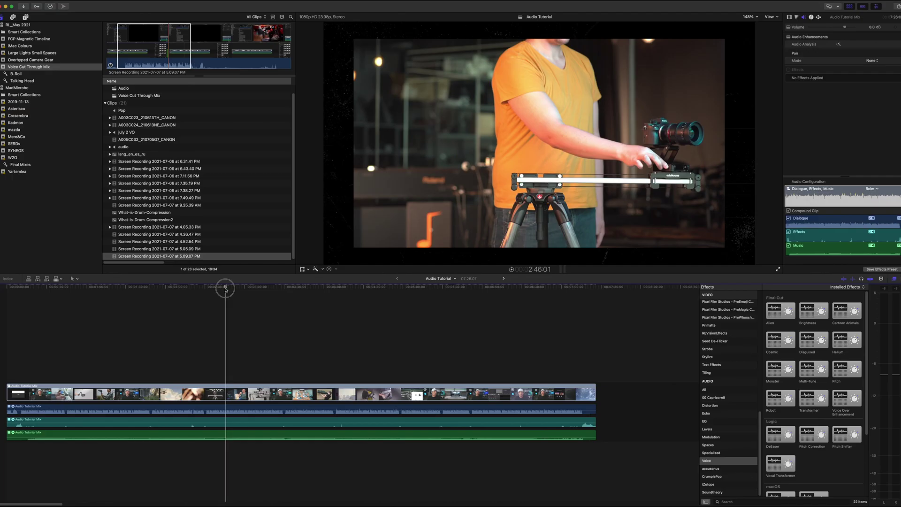
pyautogui.moveTo(225, 289); pyautogui.dragTo(225, 290)
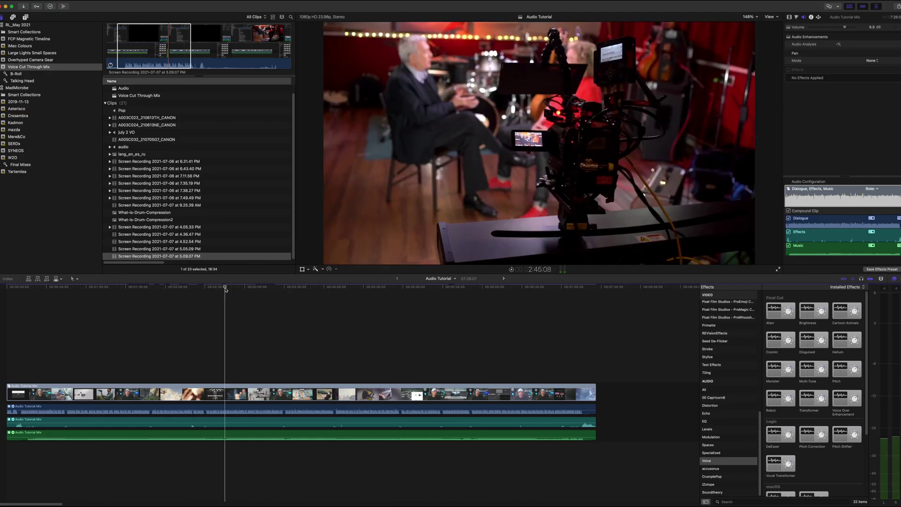